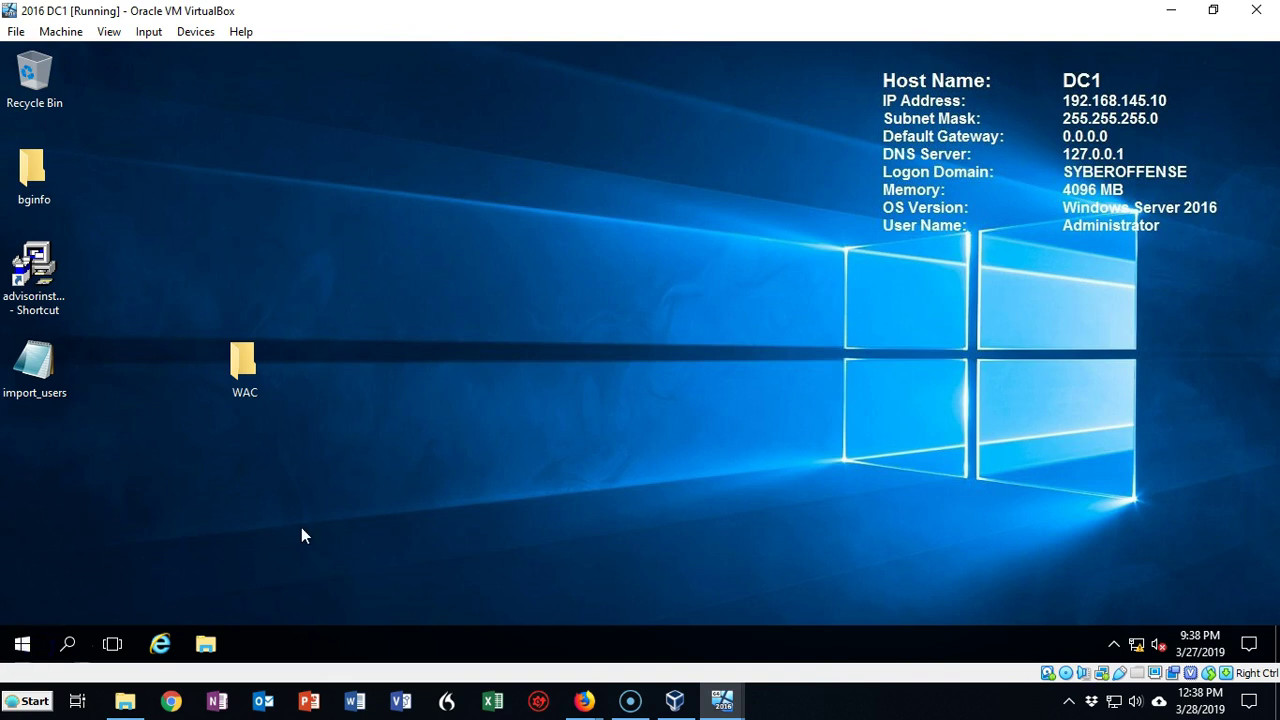
Open an administrator Command Prompt on DC1 from the Start quick-link menu.
{"action": "left_click", "coordinate": [20, 644]}
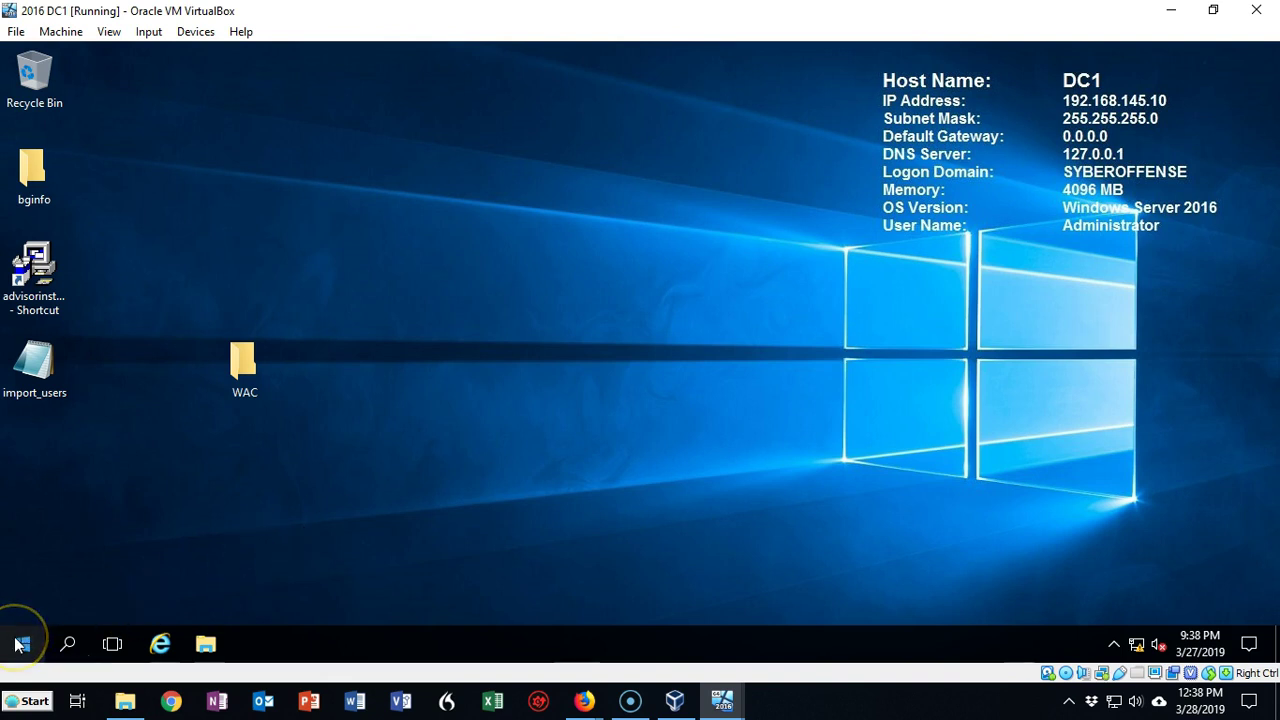
{"action": "right_click", "coordinate": [20, 644]}
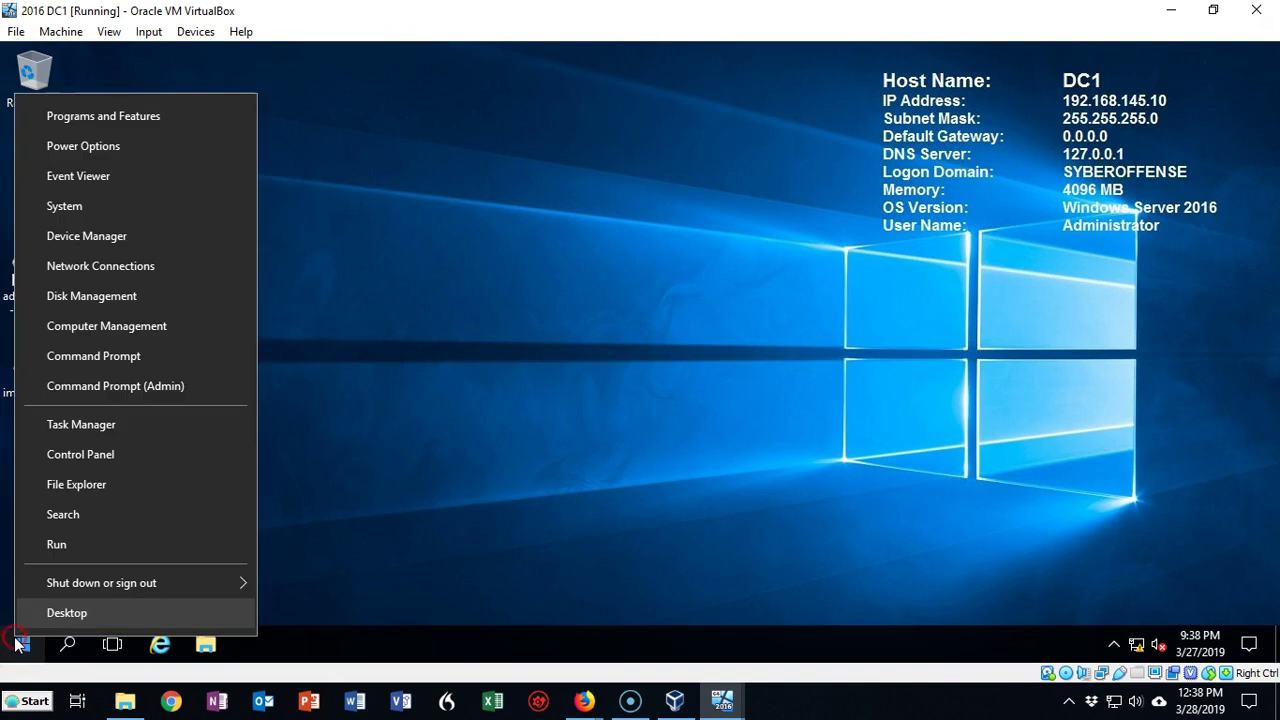
{"action": "left_click", "coordinate": [139, 388]}
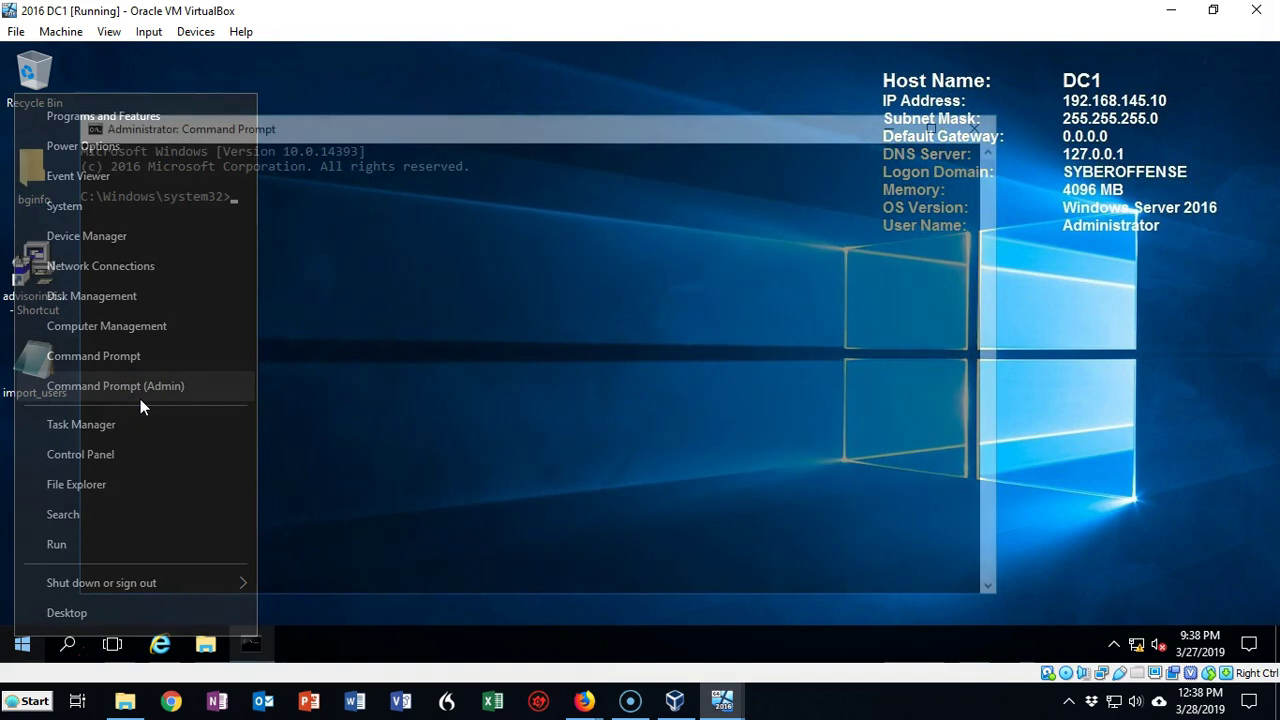
{"action": "left_click", "coordinate": [254, 443]}
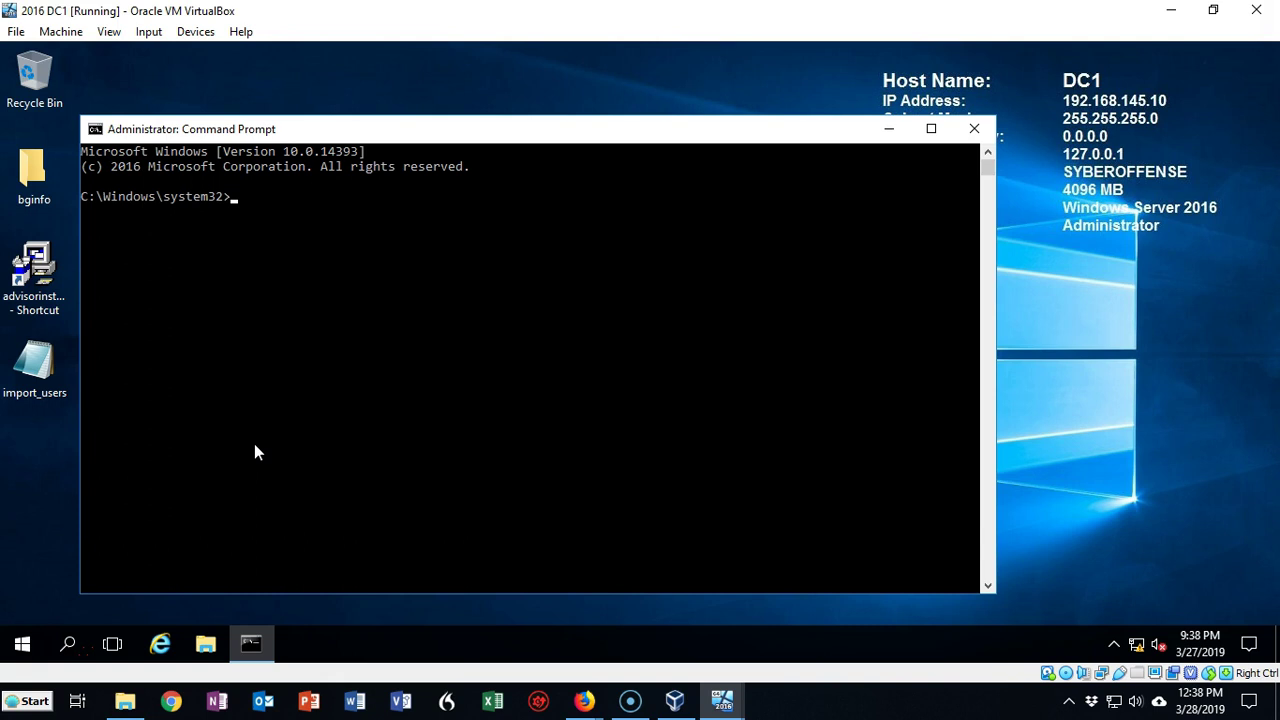
Ping 192.168.145.32, watch it time out, then stop it.
{"action": "right_click", "coordinate": [302, 217]}
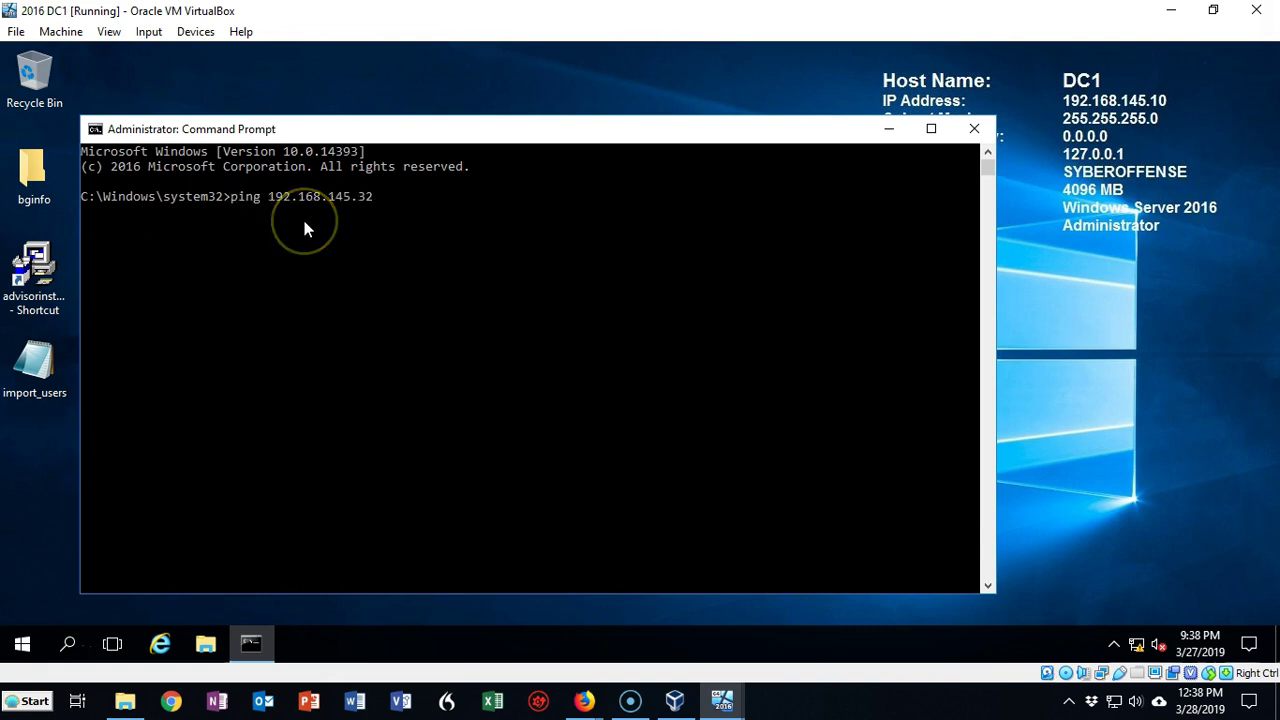
{"action": "key", "text": "Return"}
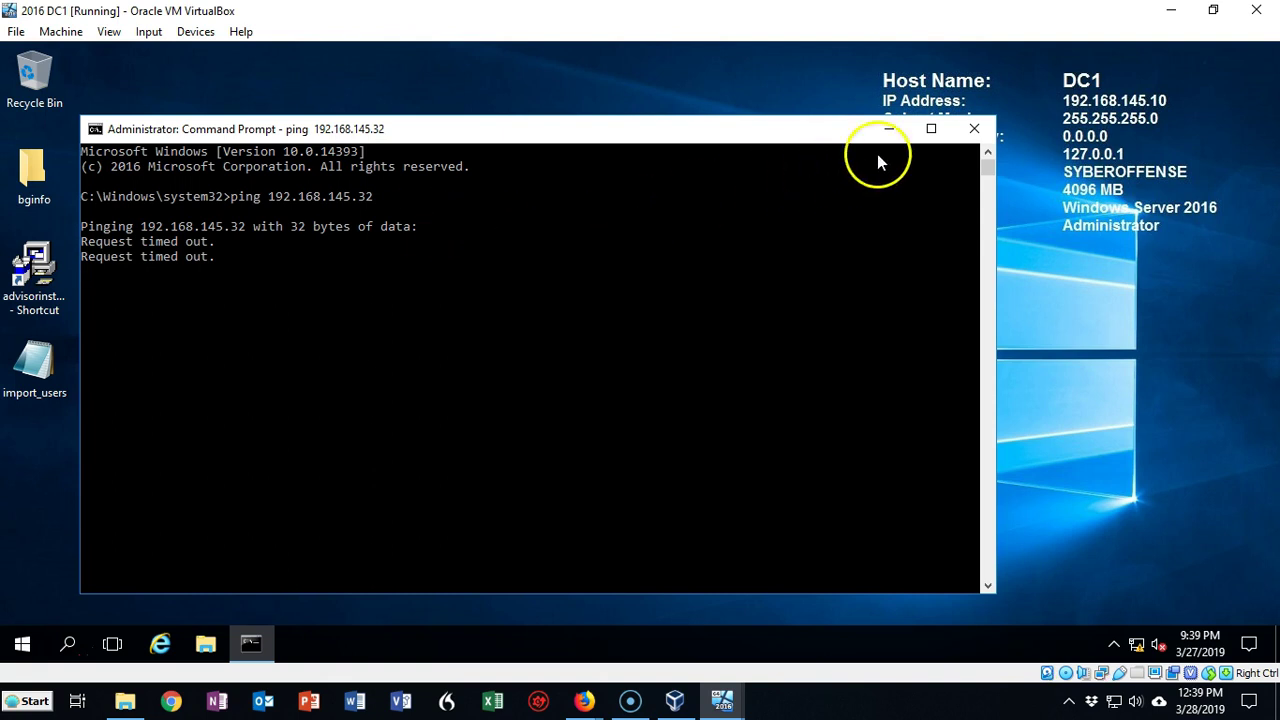
{"action": "key", "text": "ctrl+c"}
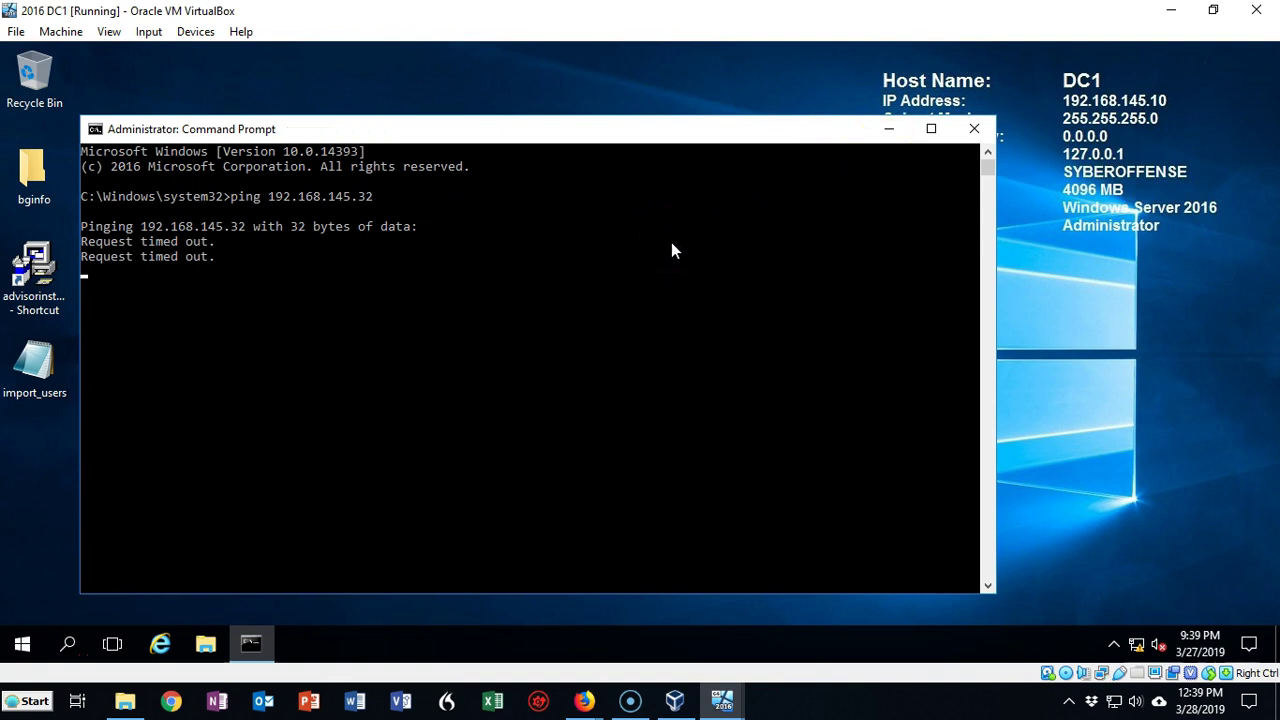
On the Windows 10 VM, launch Command Prompt with the cmd run command.
{"action": "left_click", "coordinate": [722, 698]}
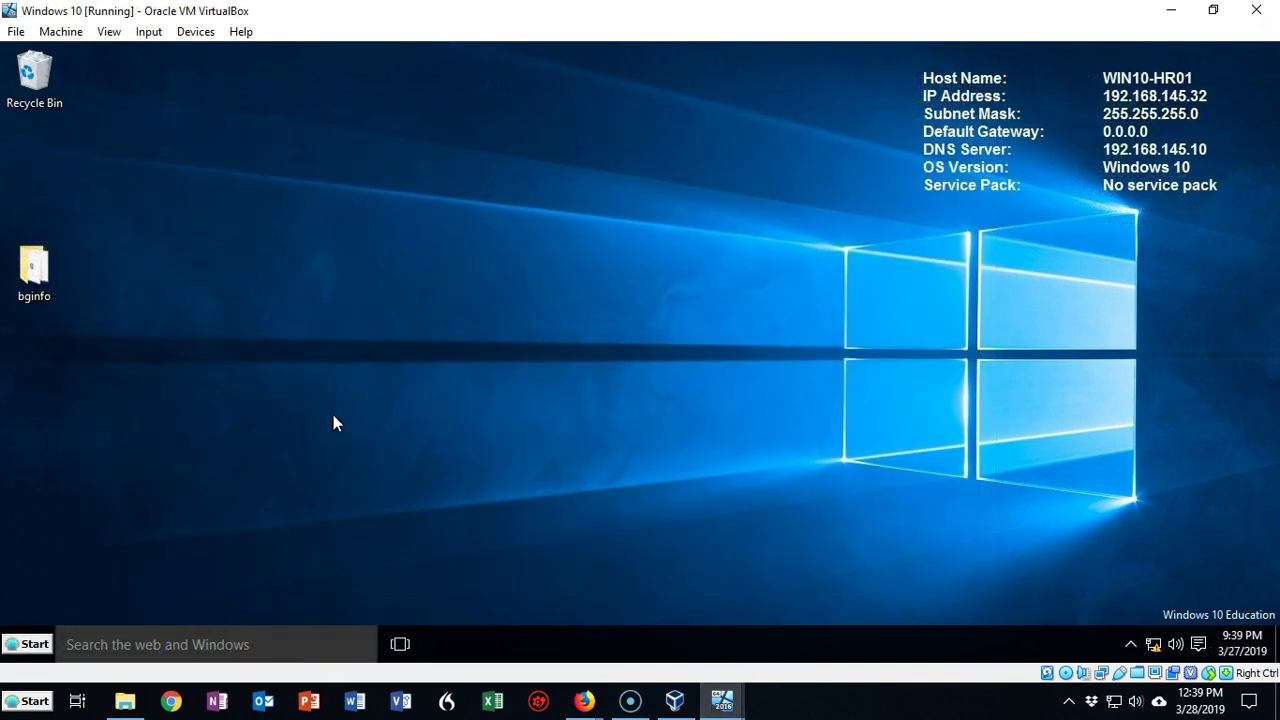
{"action": "key", "text": "super+r"}
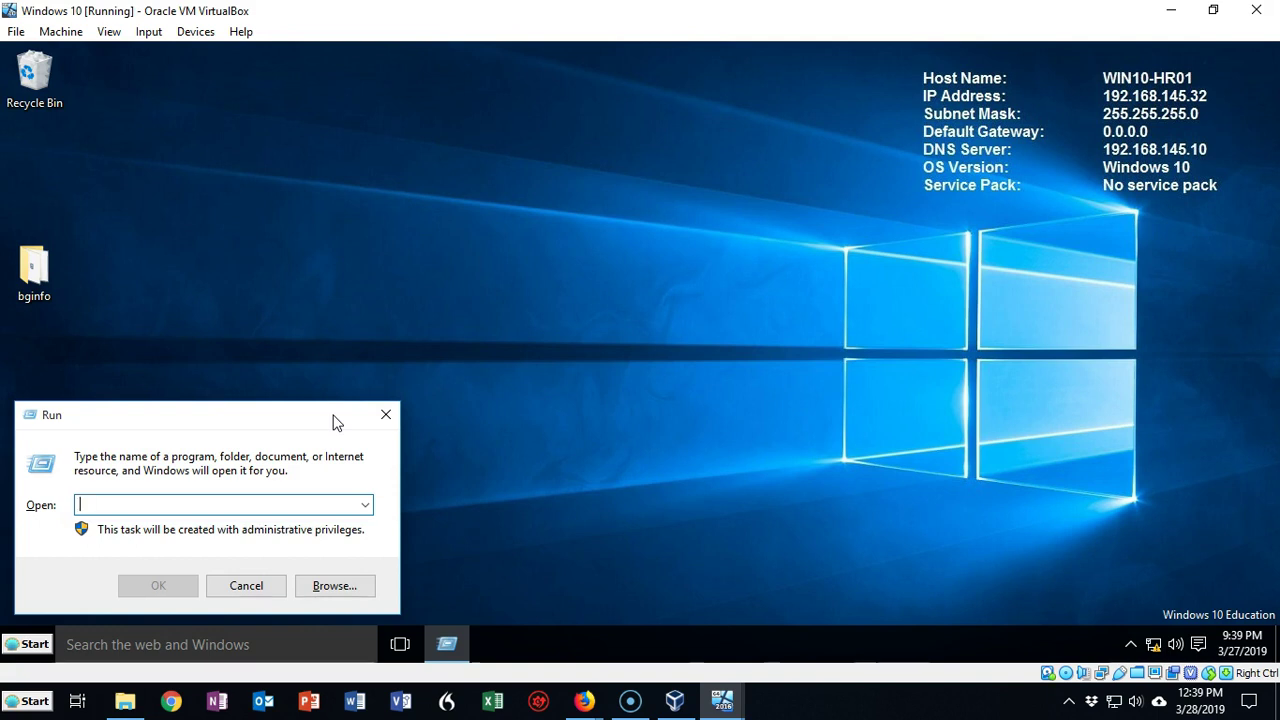
{"action": "type", "text": "cmd"}
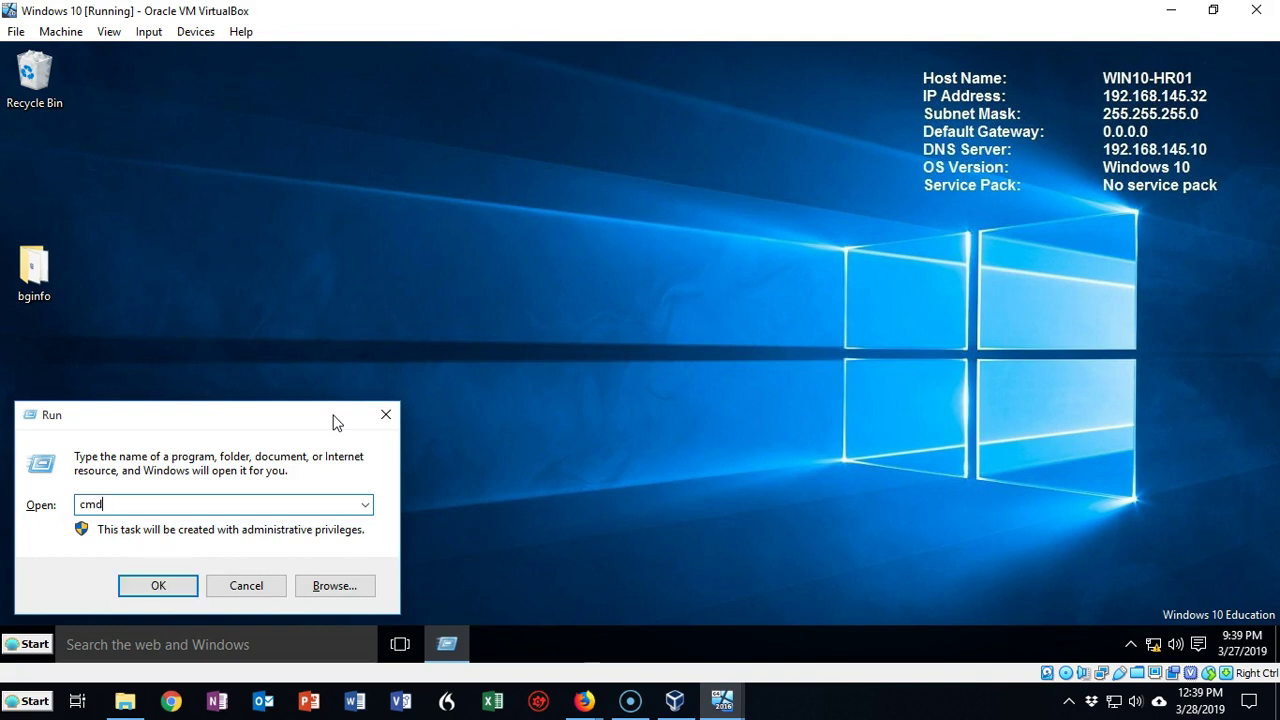
{"action": "key", "text": "Return"}
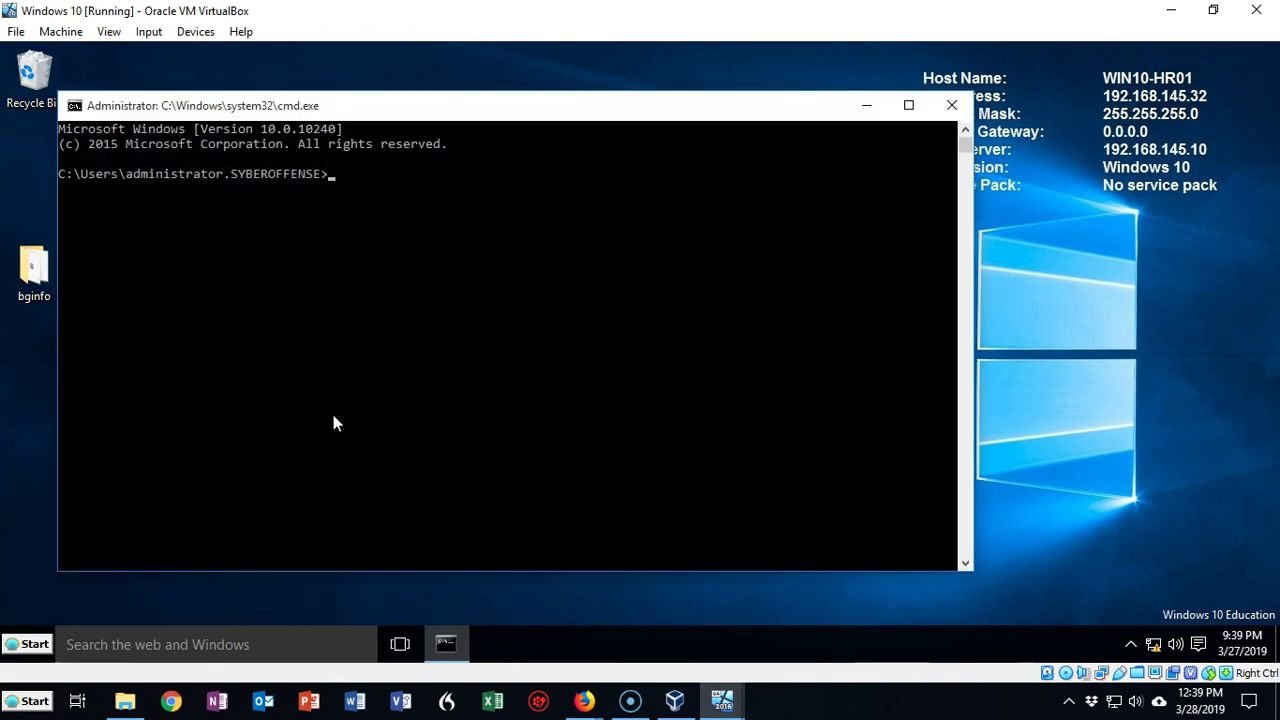
Run 'ping dc1' and confirm four replies from 192.168.145.10.
{"action": "type", "text": "ping dc1"}
{"action": "key", "text": "Return"}
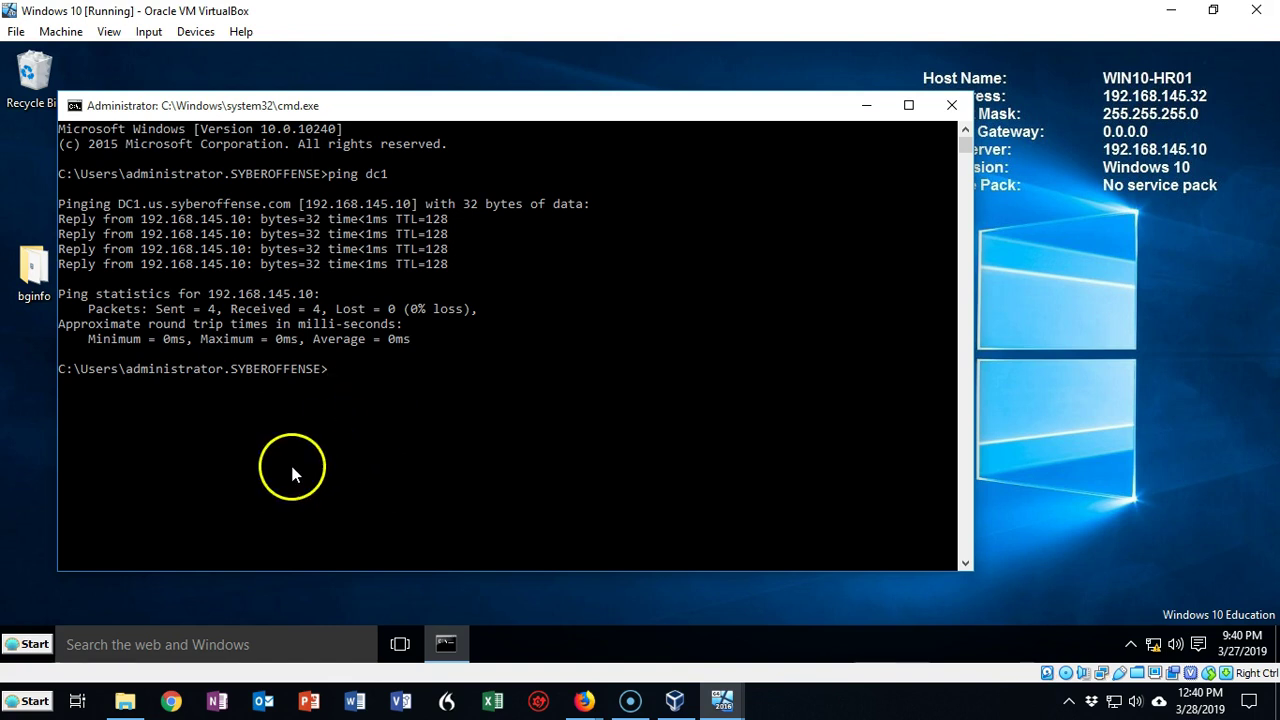
{"action": "left_click", "coordinate": [87, 595]}
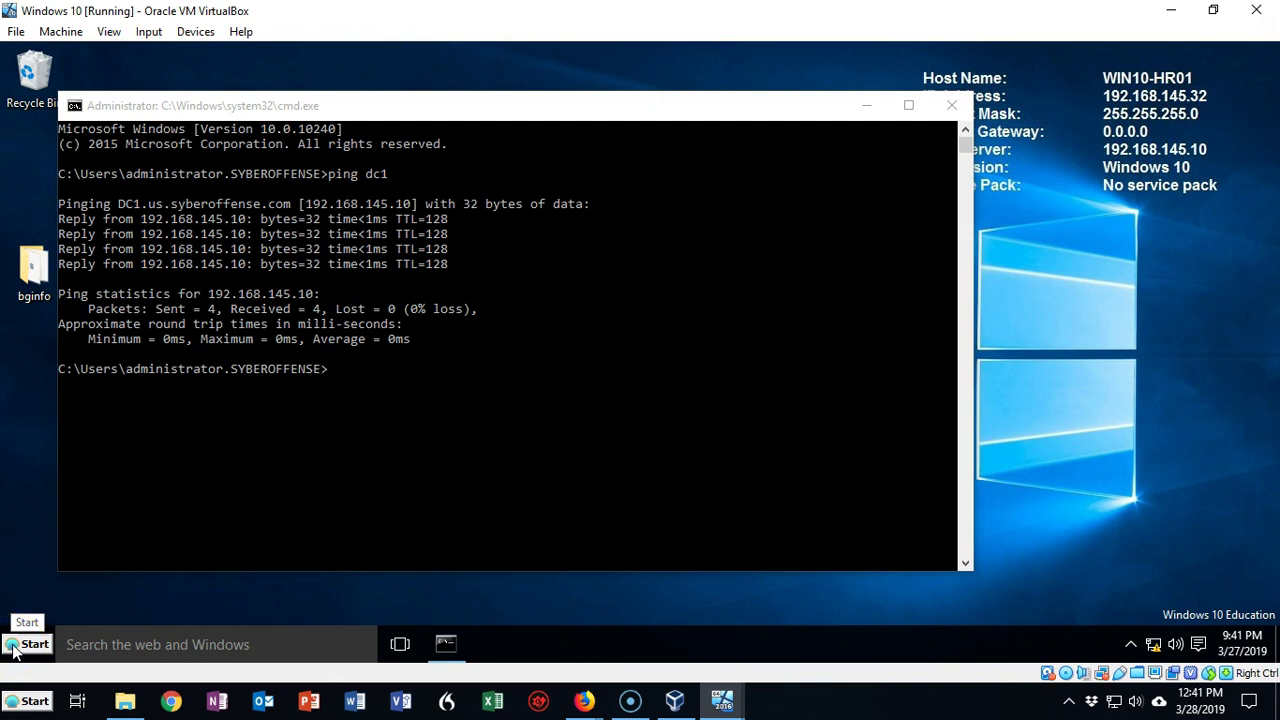
Open Windows Firewall advanced settings on WIN10-HR01 and show the Inbound Rules list.
{"action": "left_click", "coordinate": [13, 648]}
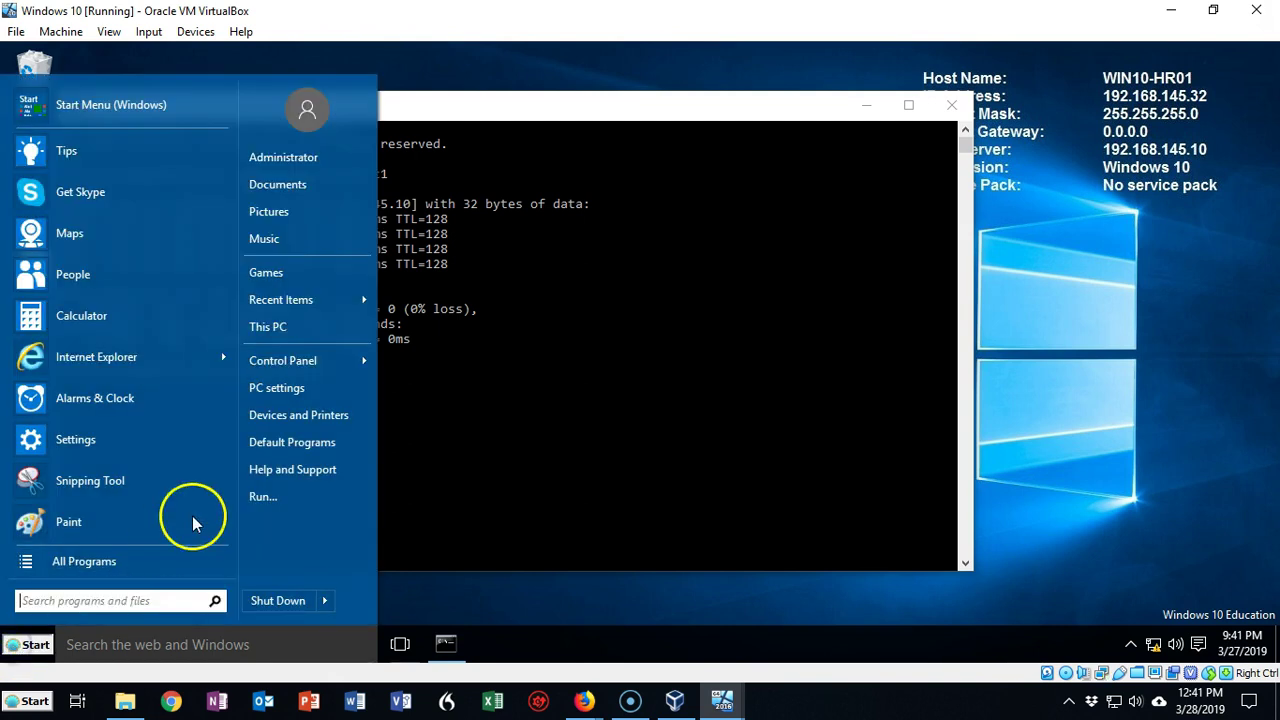
{"action": "mouse_move", "coordinate": [300, 359]}
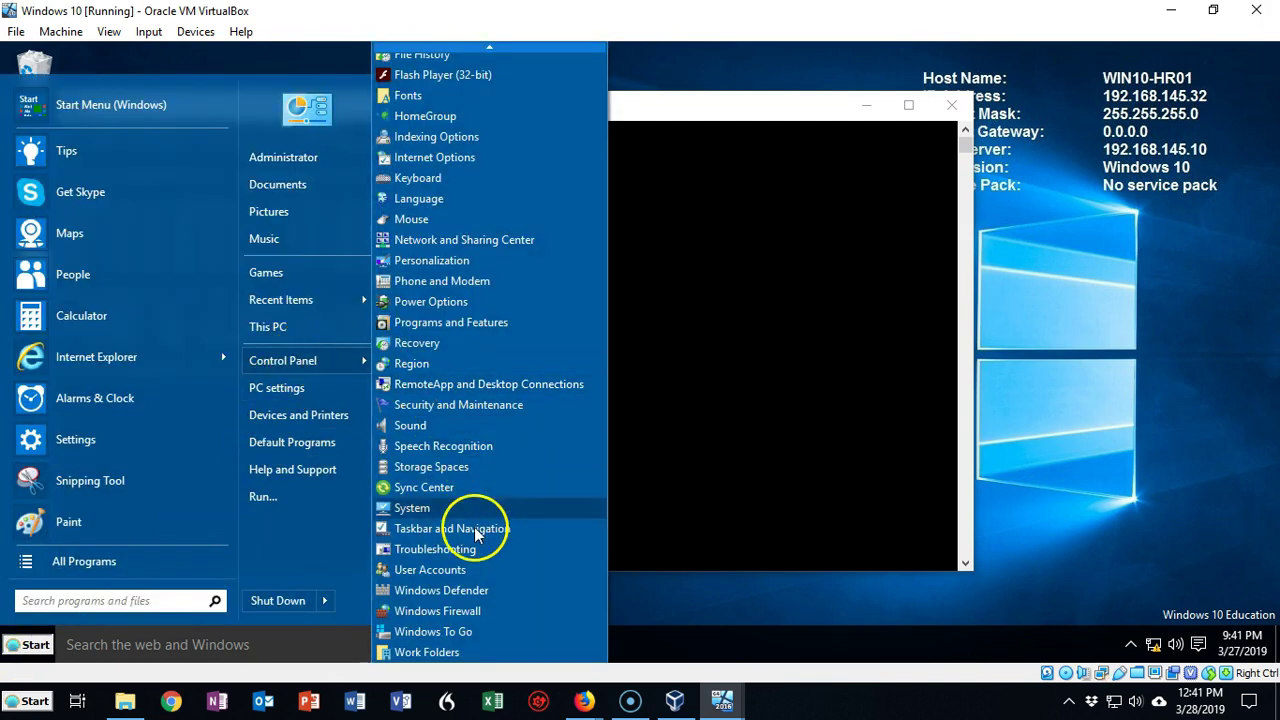
{"action": "left_click", "coordinate": [441, 611]}
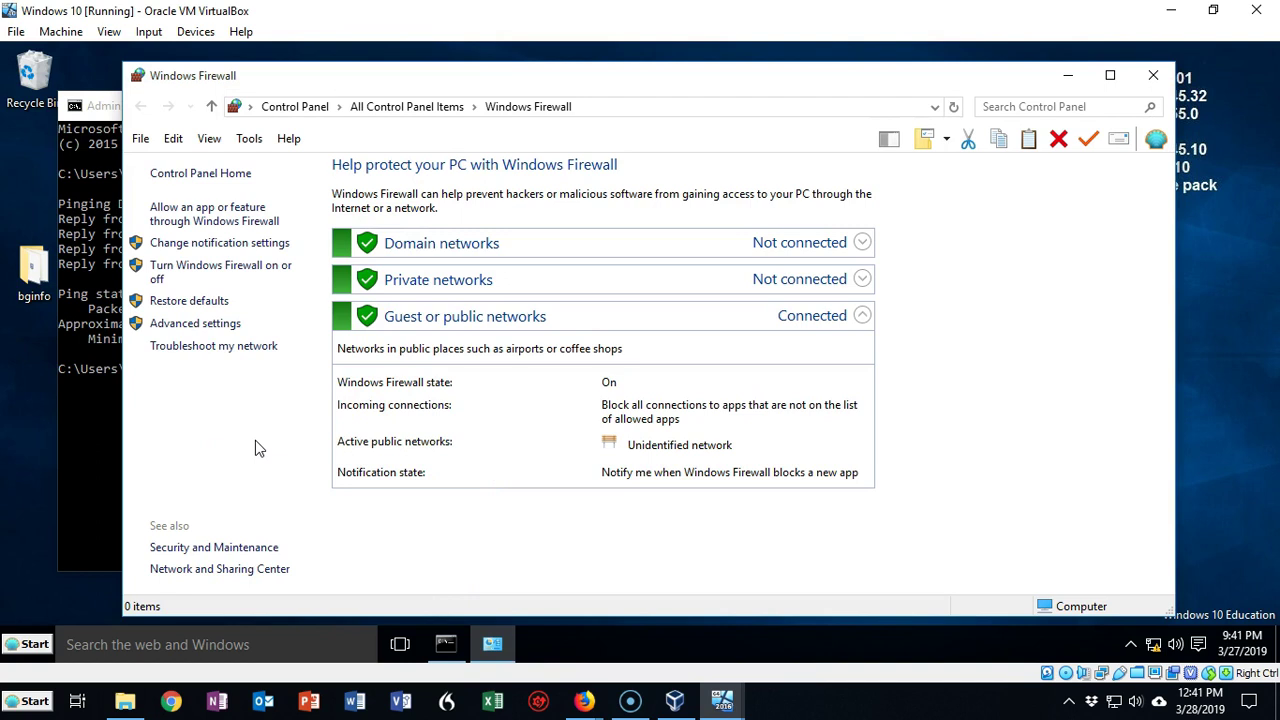
{"action": "left_click", "coordinate": [217, 325]}
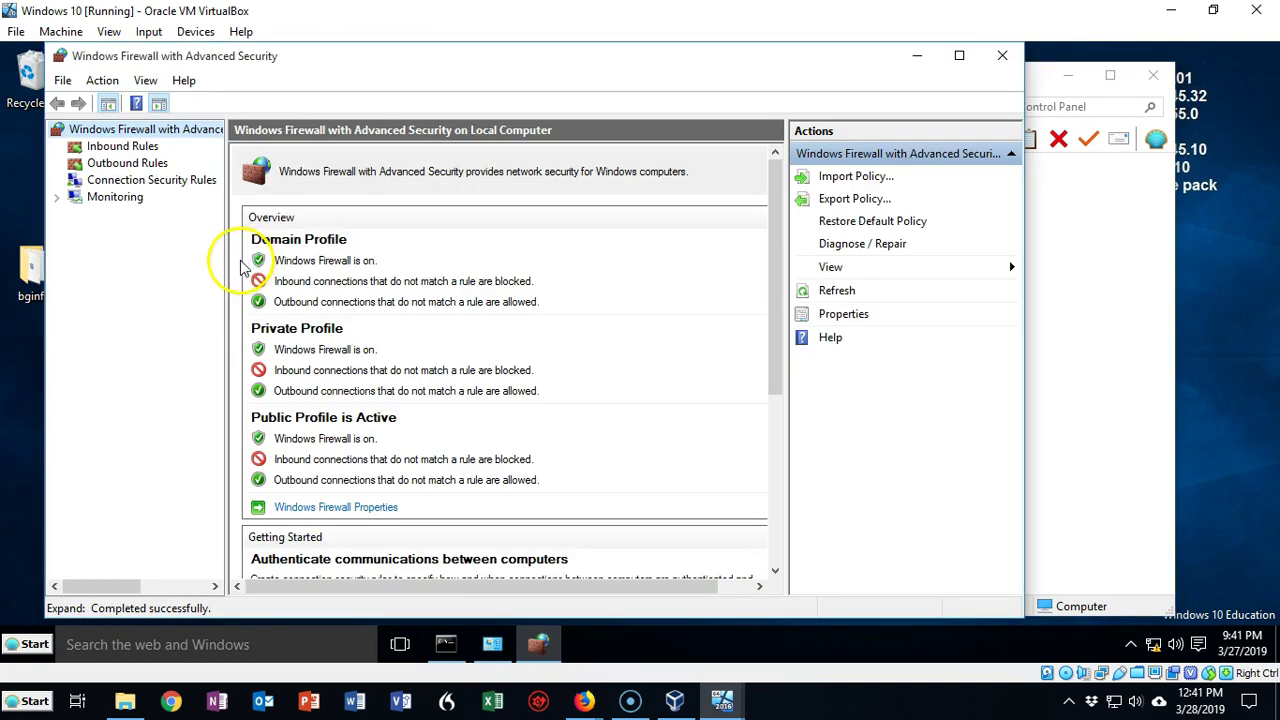
{"action": "left_click", "coordinate": [137, 148]}
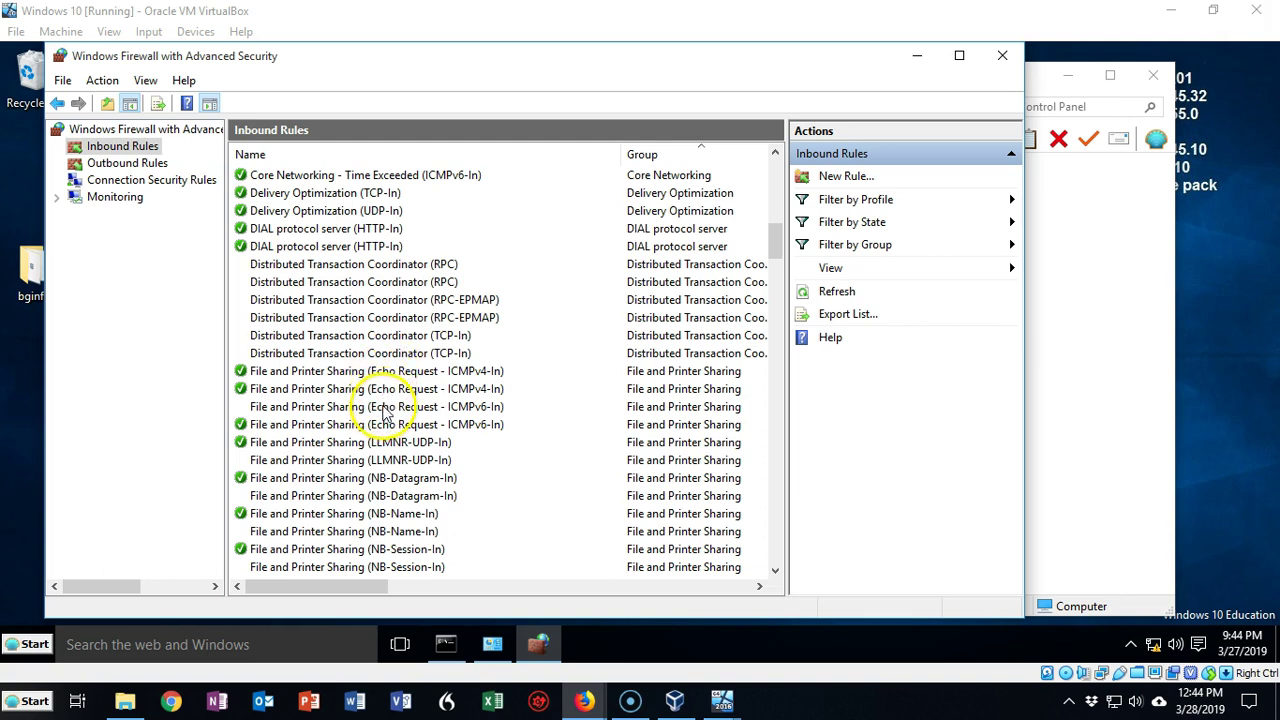
Enable the ICMPv6-In Echo Request rule and allow edge traversal on the first ICMPv4-In rule.
{"action": "right_click", "coordinate": [384, 407]}
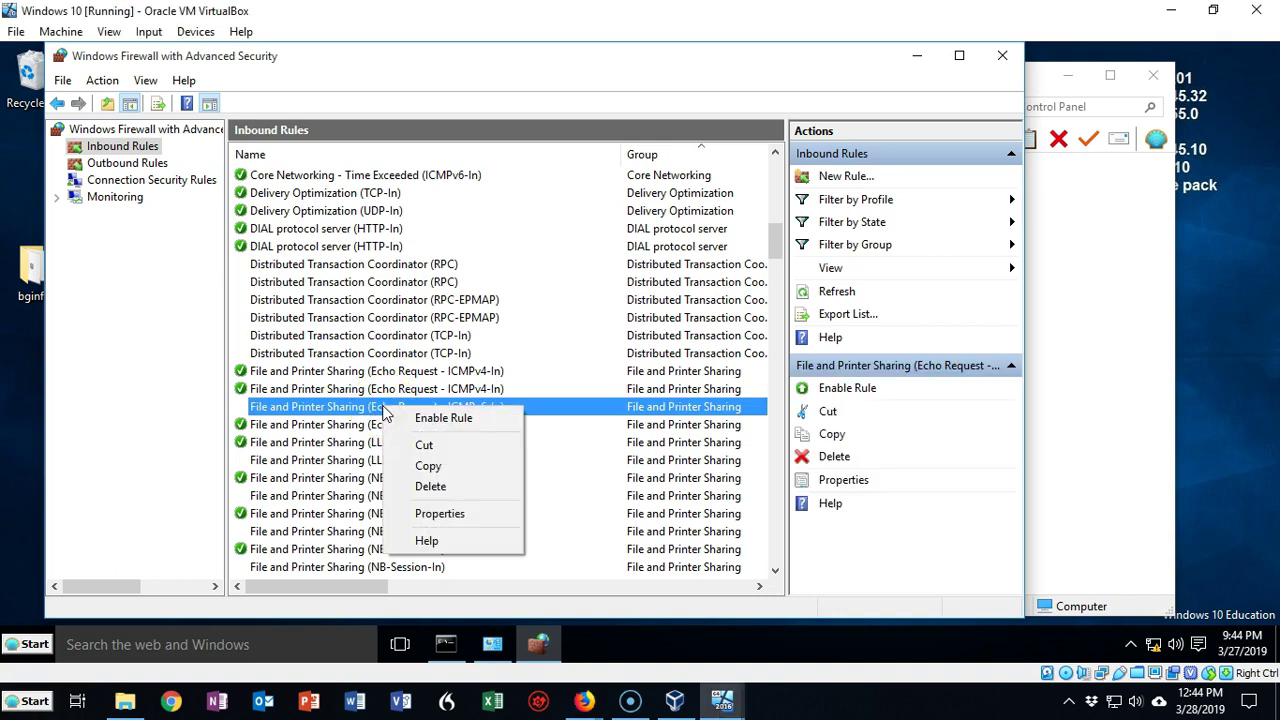
{"action": "left_click", "coordinate": [438, 422]}
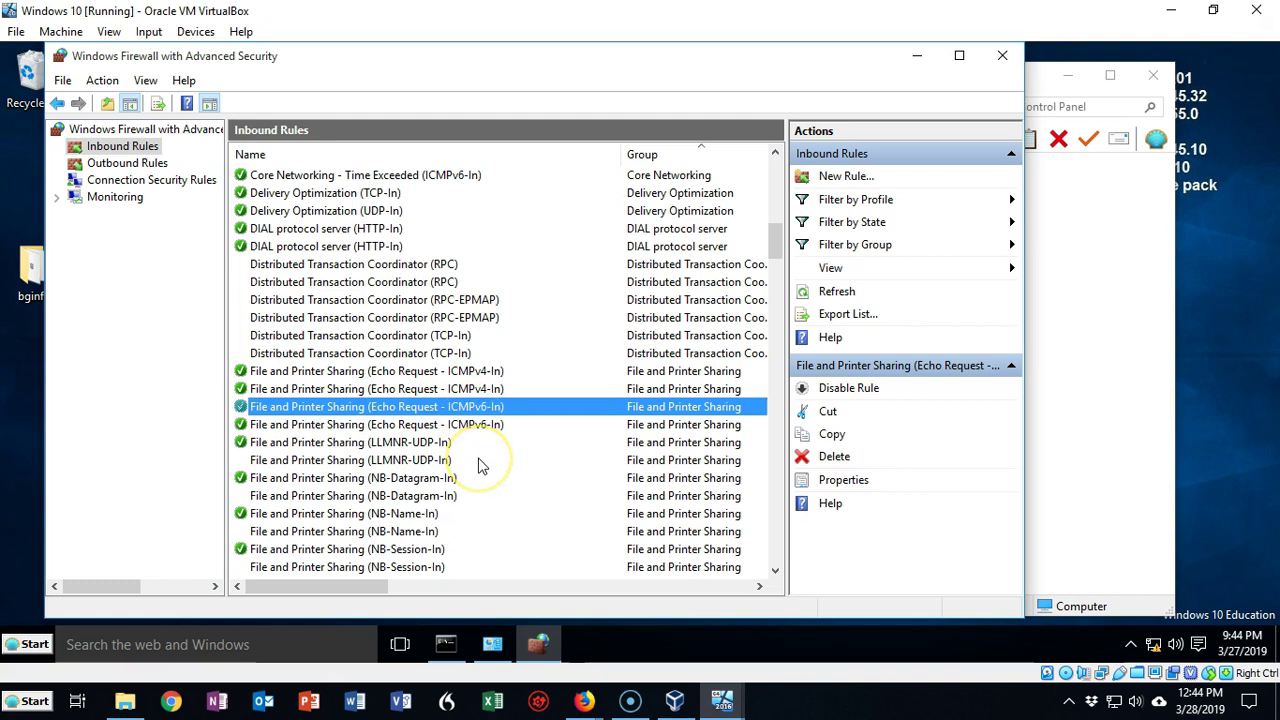
{"action": "right_click", "coordinate": [388, 372]}
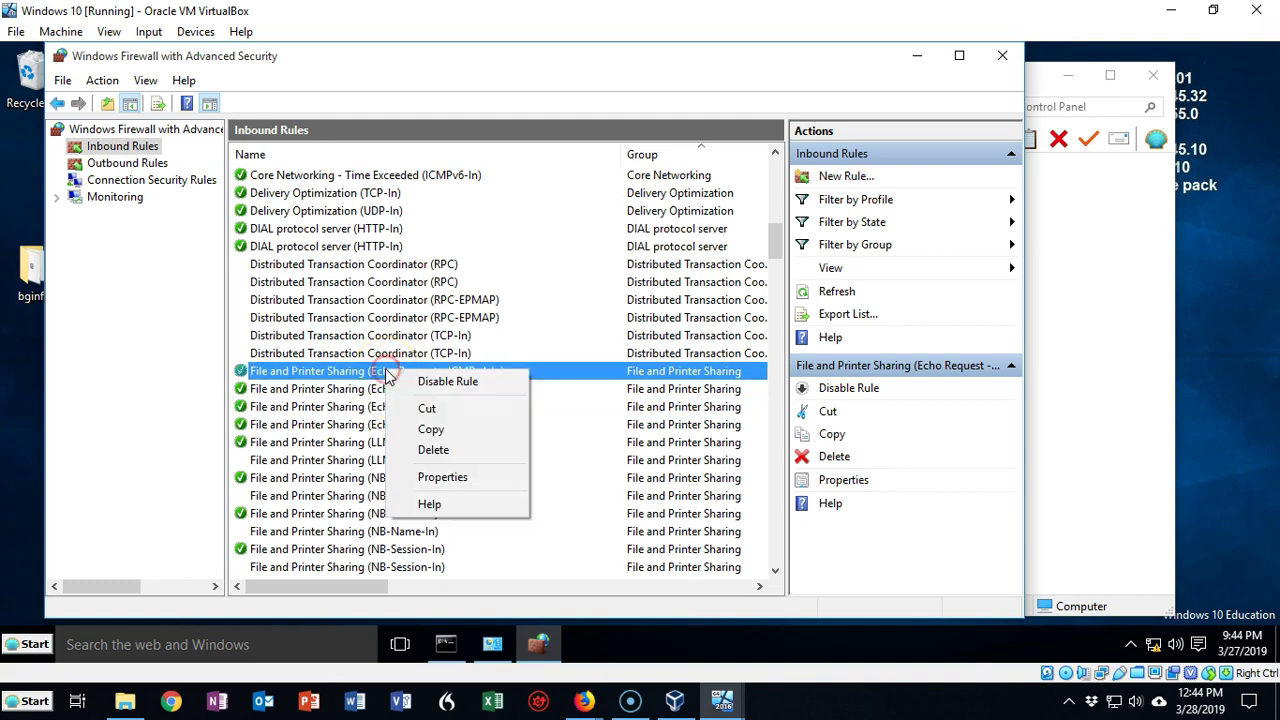
{"action": "left_click", "coordinate": [443, 477]}
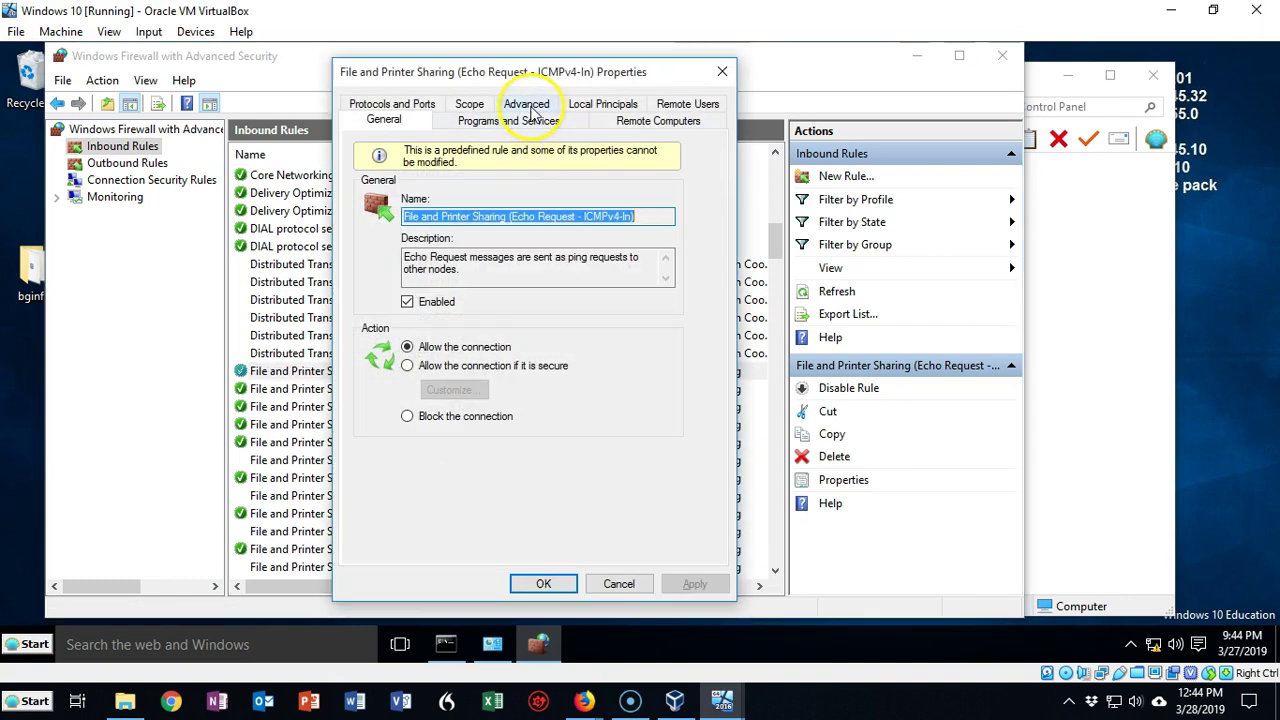
{"action": "left_click", "coordinate": [529, 106]}
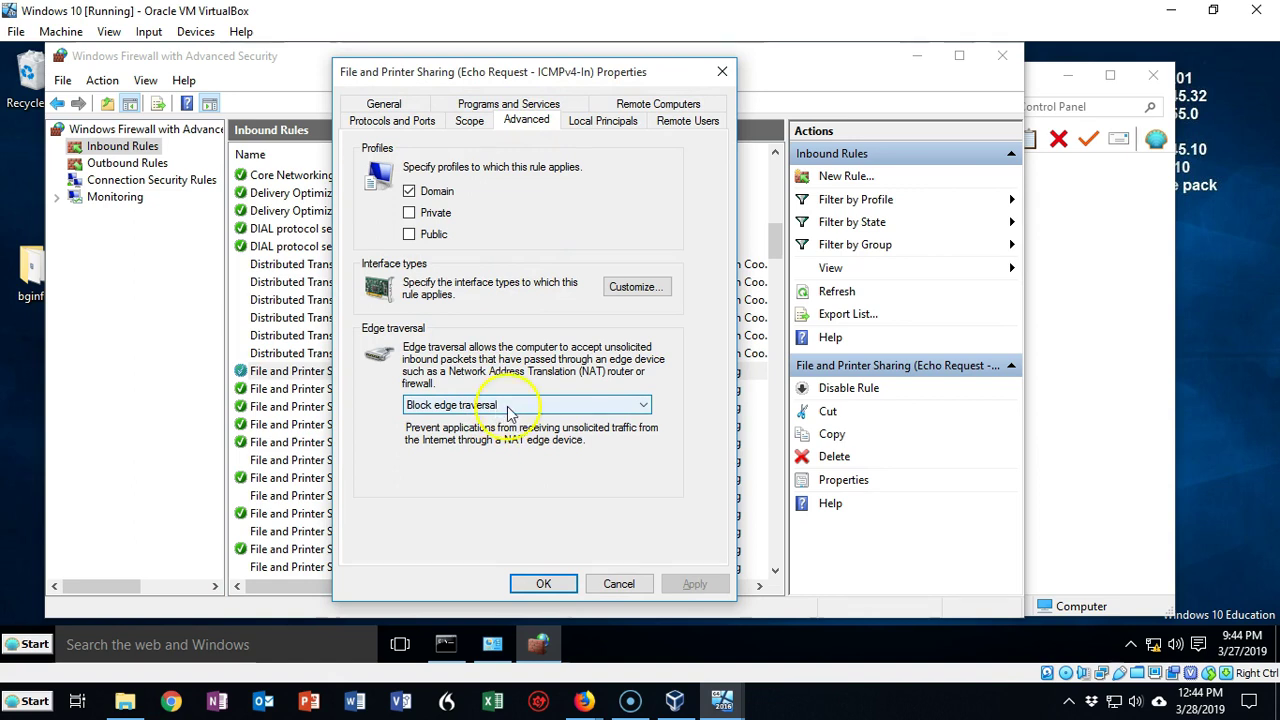
{"action": "left_click", "coordinate": [645, 408]}
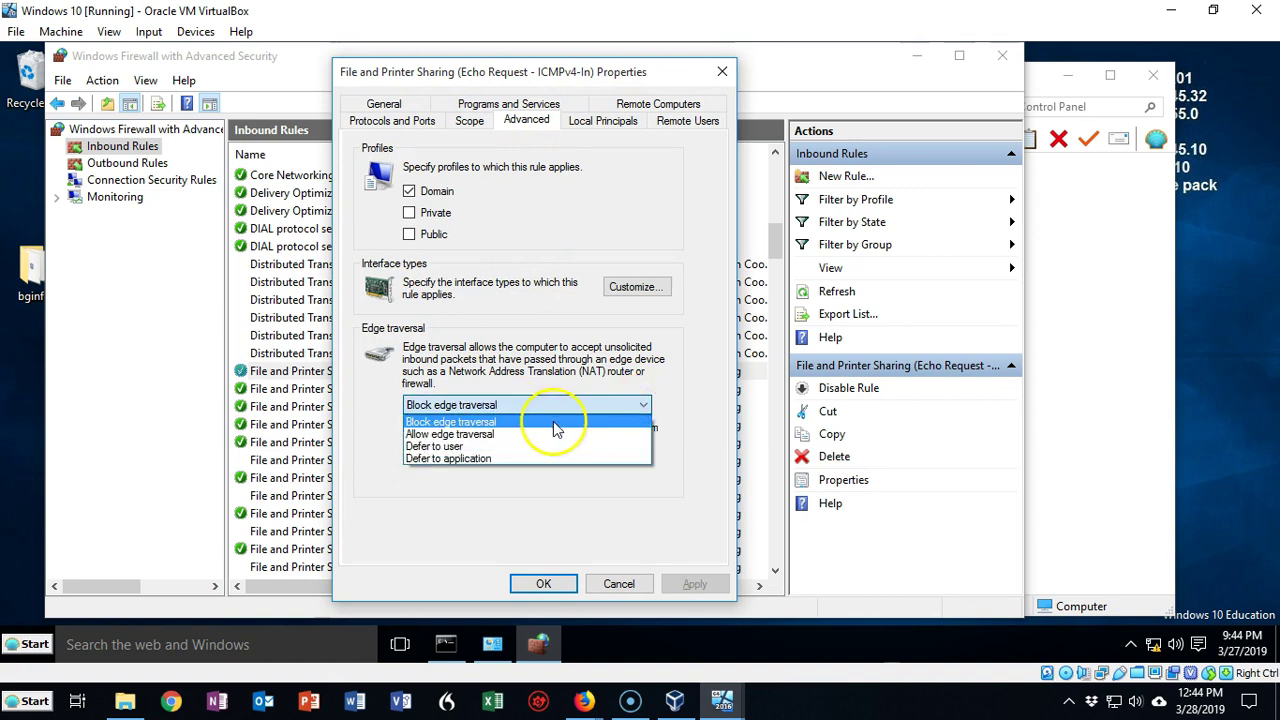
{"action": "left_click", "coordinate": [481, 436]}
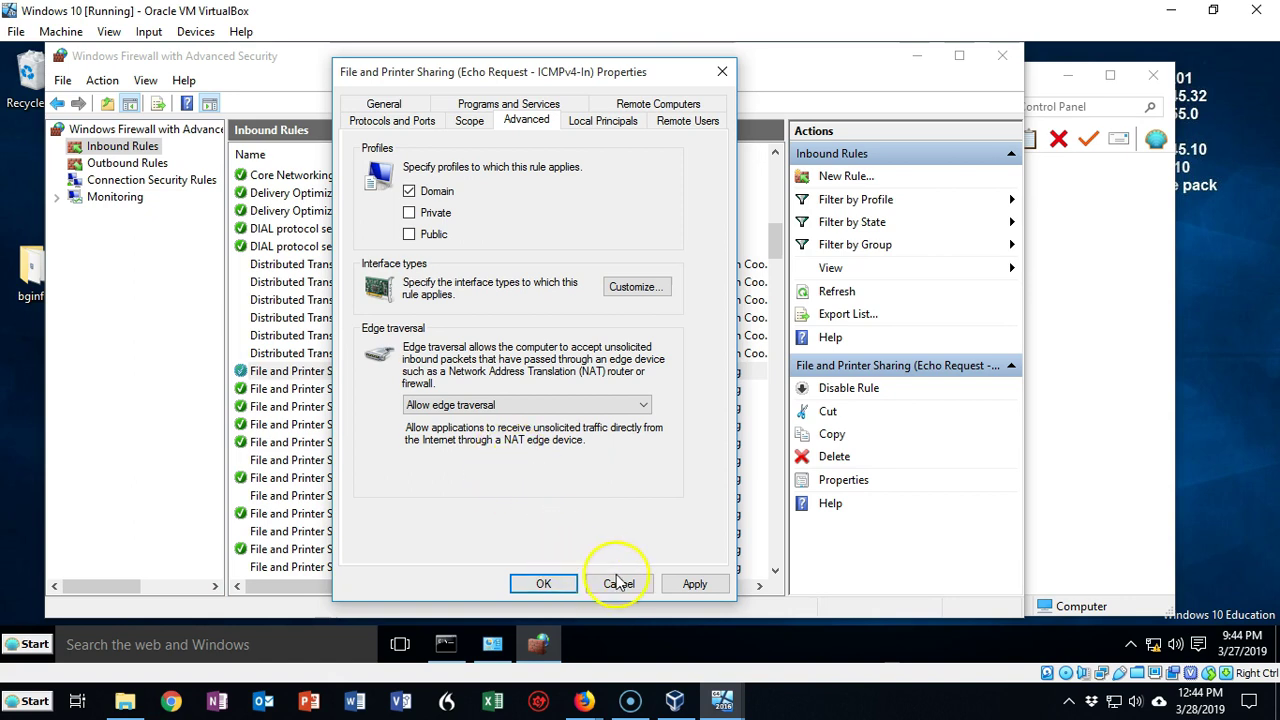
{"action": "left_click", "coordinate": [695, 584]}
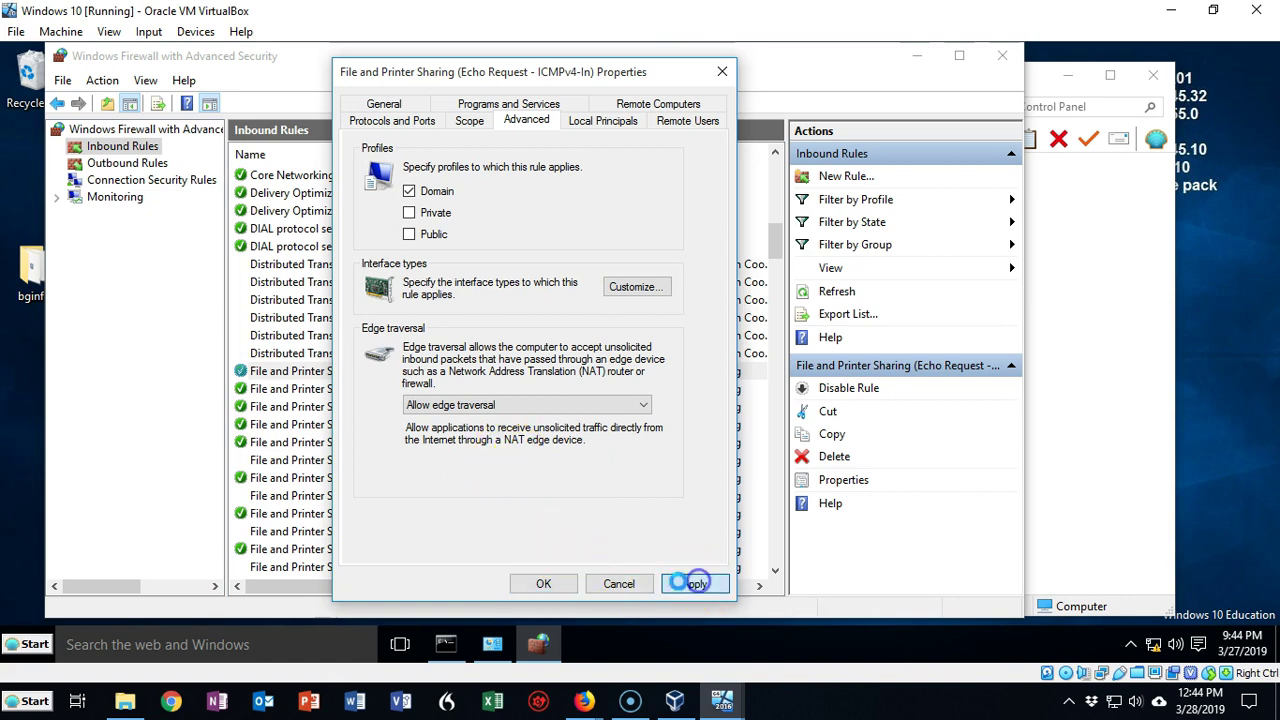
{"action": "left_click", "coordinate": [543, 583]}
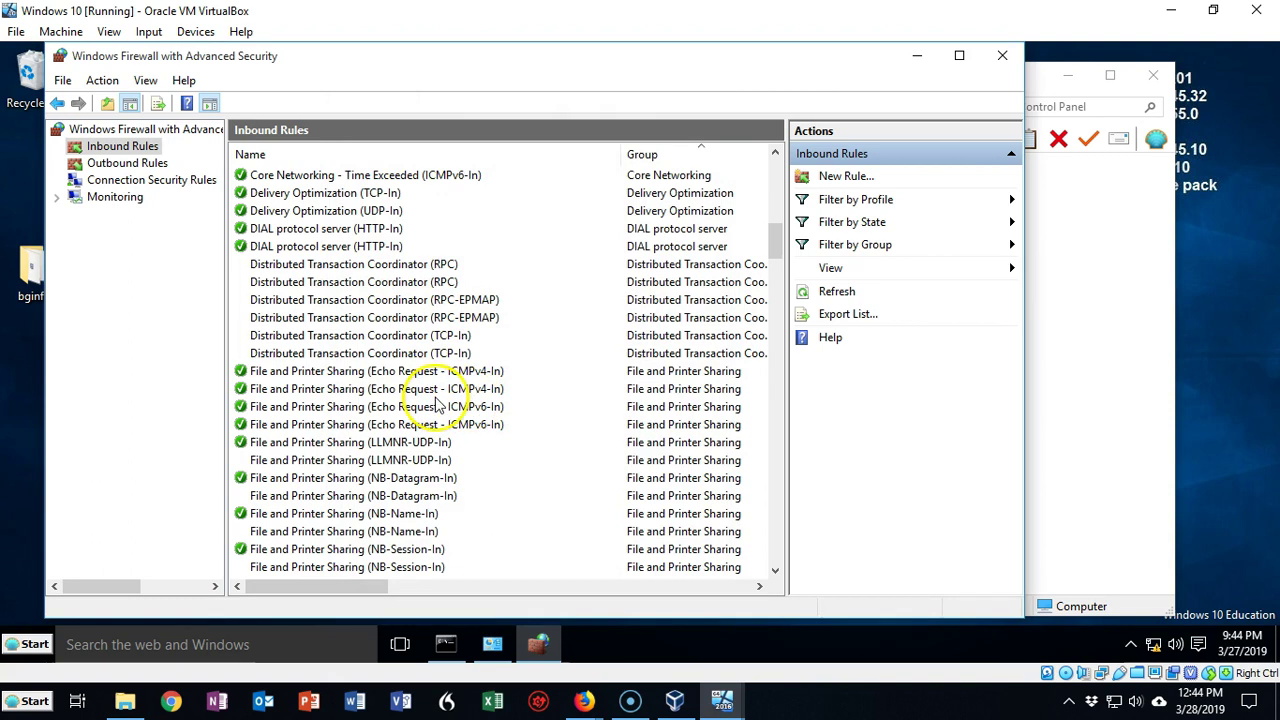
Set the Private/Public ICMPv6-In Echo Request rule's edge traversal to Allow and apply it.
{"action": "double_click", "coordinate": [355, 411]}
{"action": "left_click", "coordinate": [643, 405]}
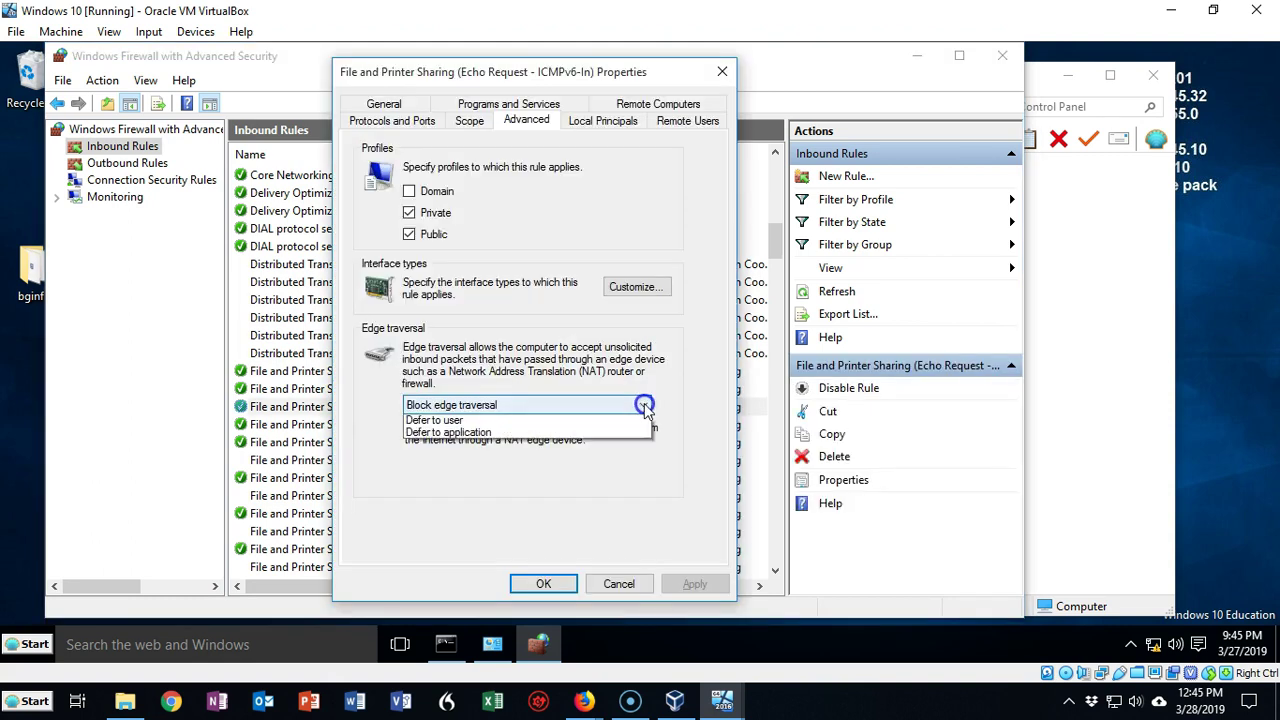
{"action": "left_click", "coordinate": [488, 436]}
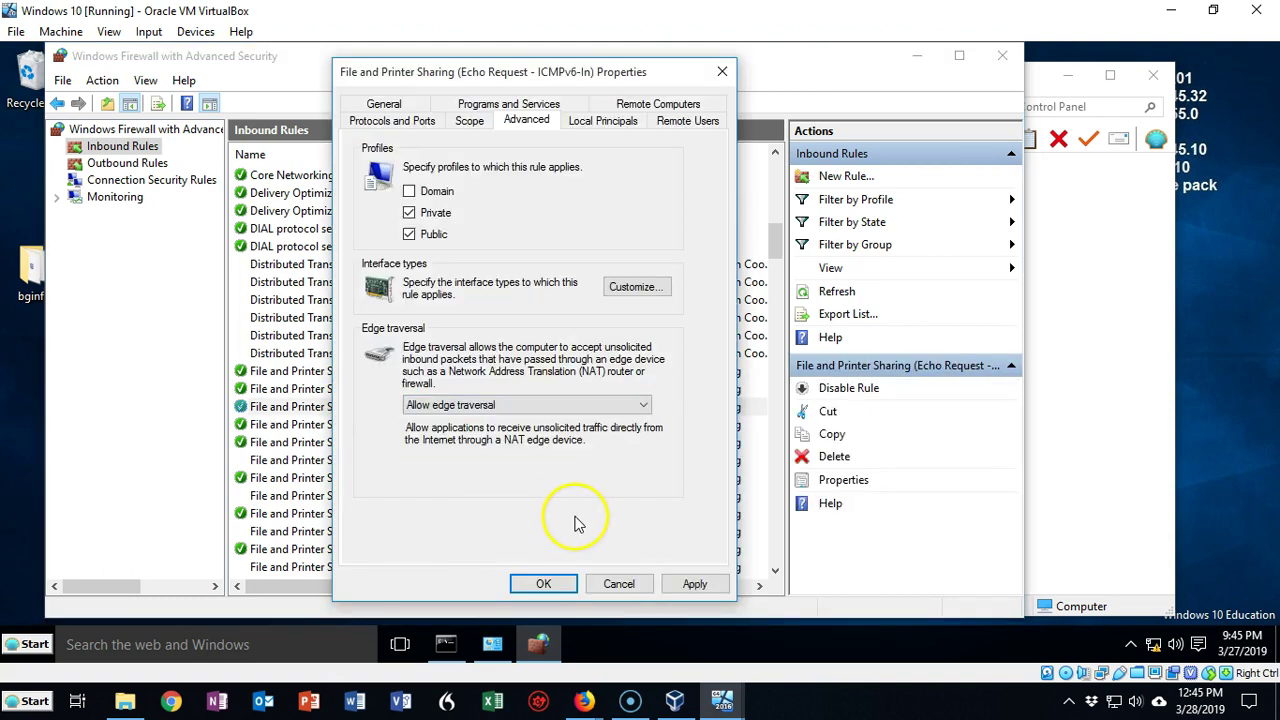
{"action": "left_click", "coordinate": [691, 583]}
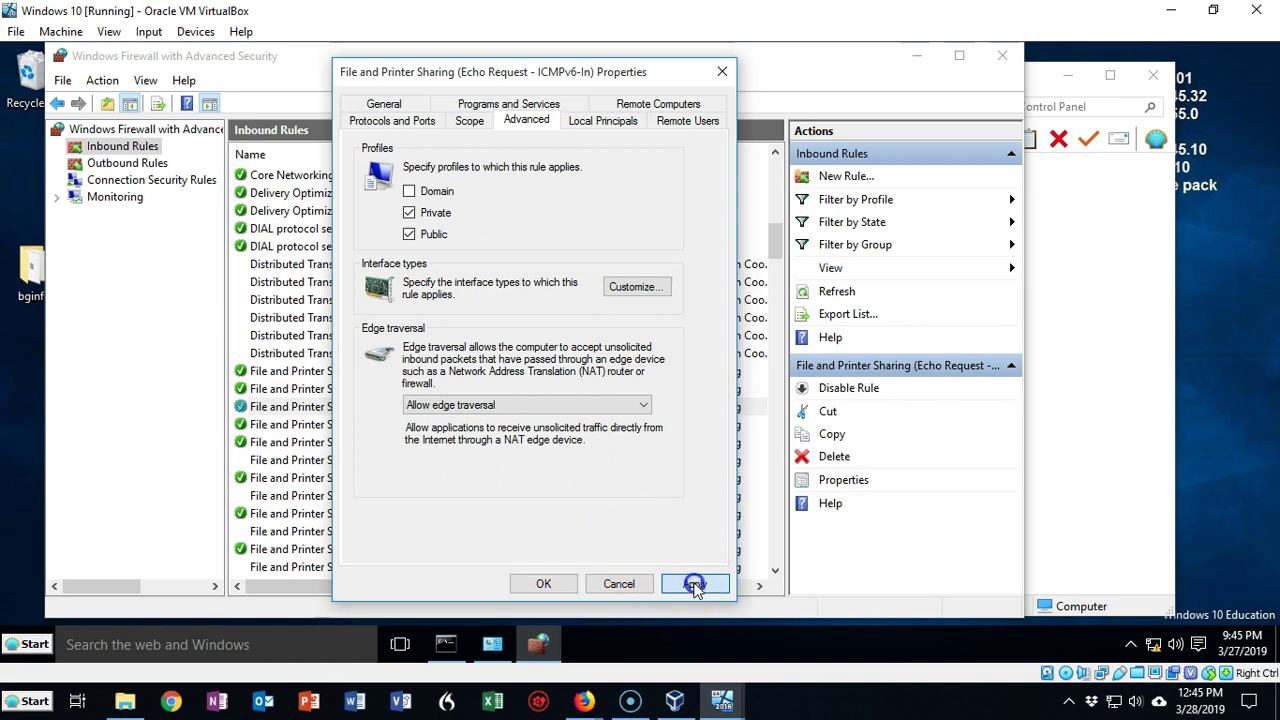
{"action": "left_click", "coordinate": [543, 583]}
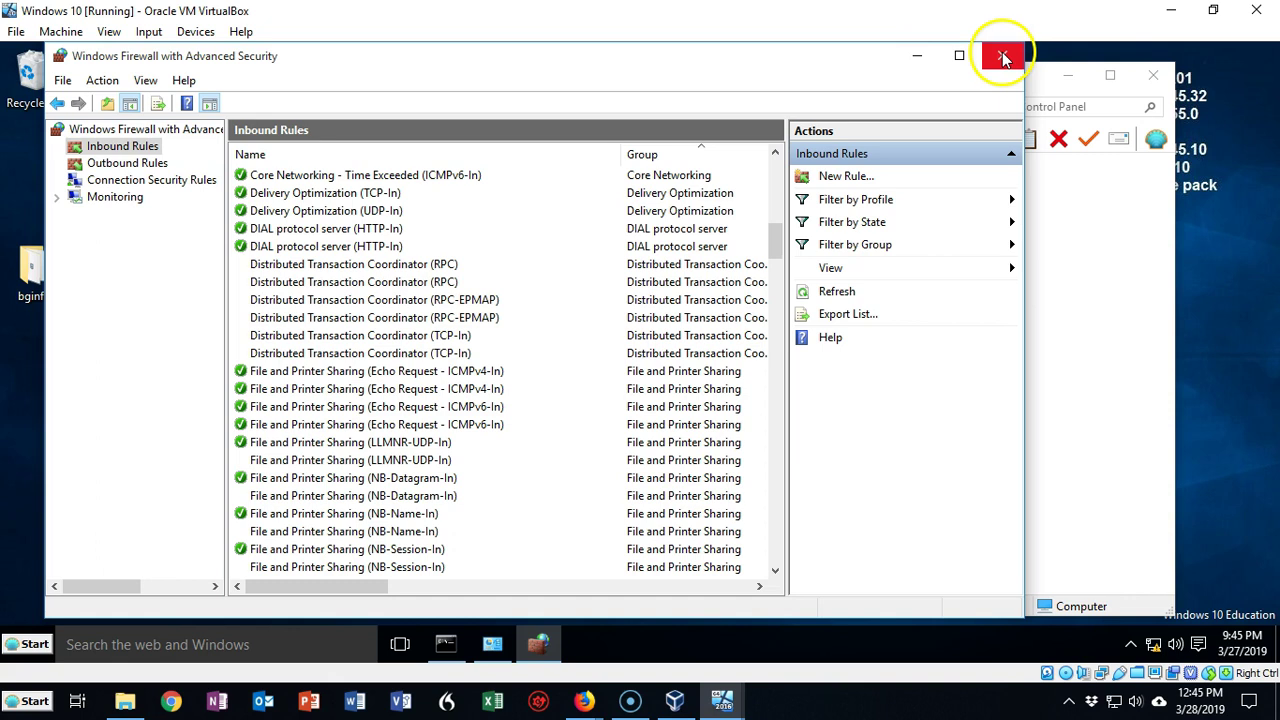
Close both firewall windows and rerun ping 192.168.145.32 on DC1, now getting replies.
{"action": "left_click", "coordinate": [1003, 56]}
{"action": "left_click", "coordinate": [1150, 66]}
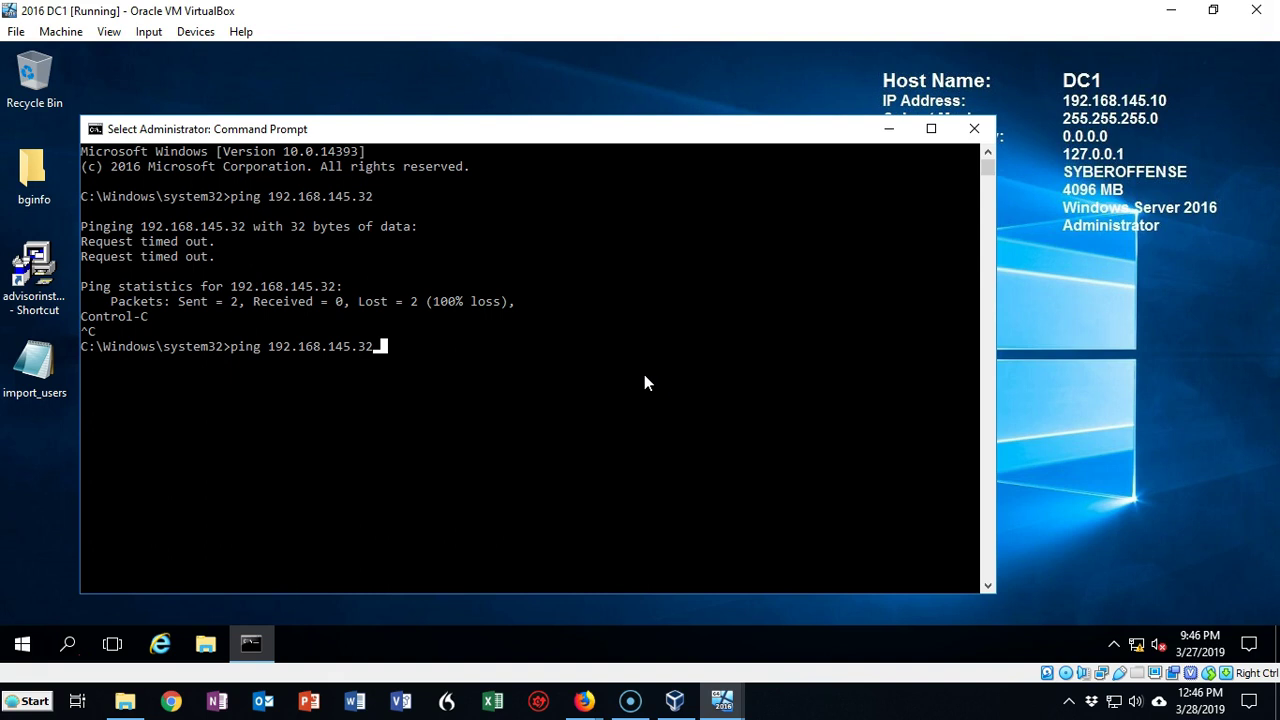
{"action": "key", "text": "Escape"}
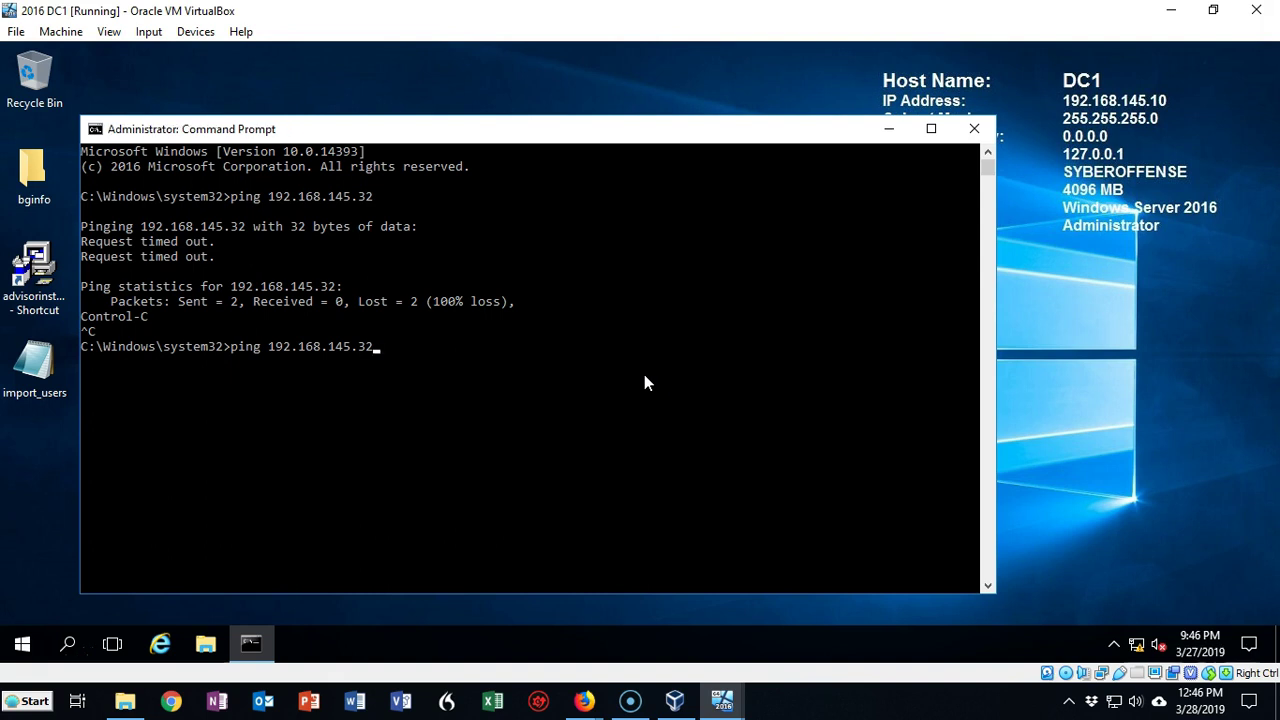
{"action": "key", "text": "Return"}
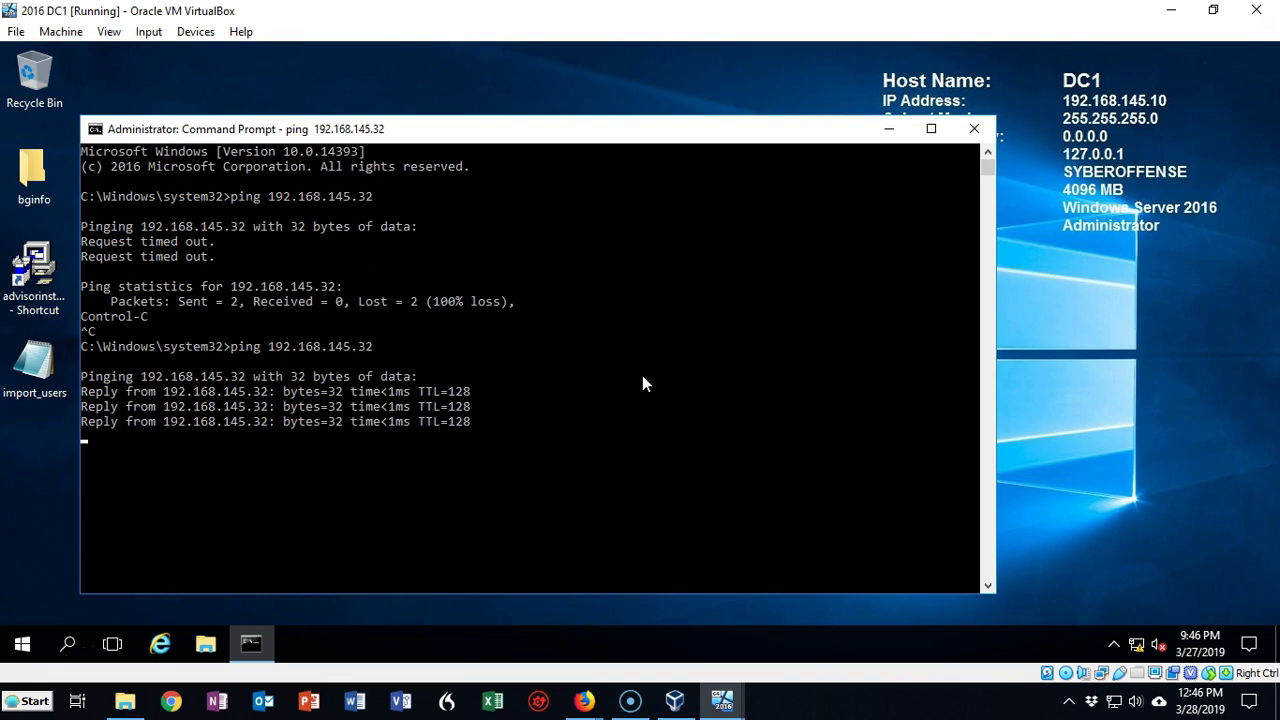